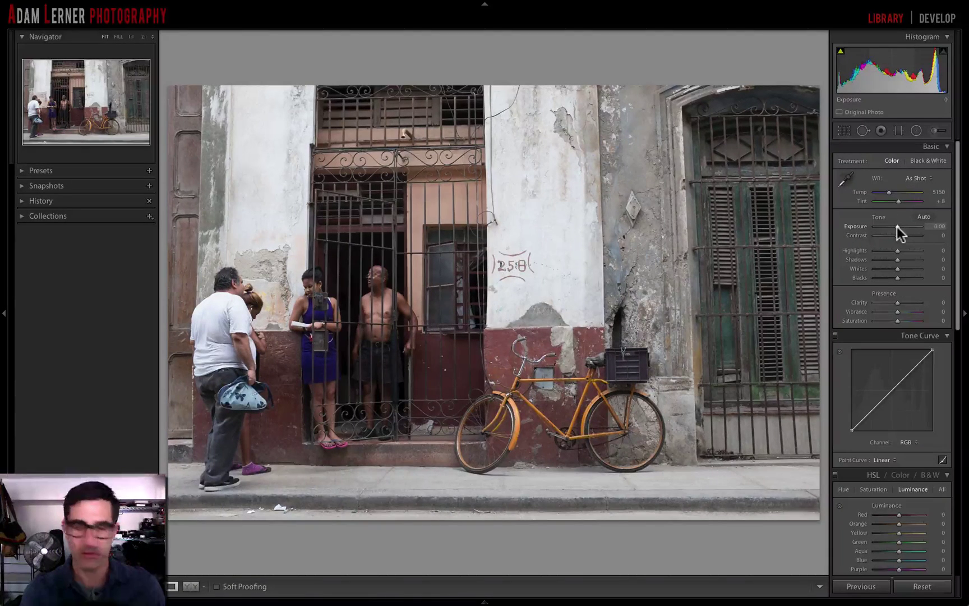
Try a brighter Exposure with the clipping preview, then reset Exposure to 0.00.
{"action": "left_click", "coordinate": [897, 226], "text": "alt"}
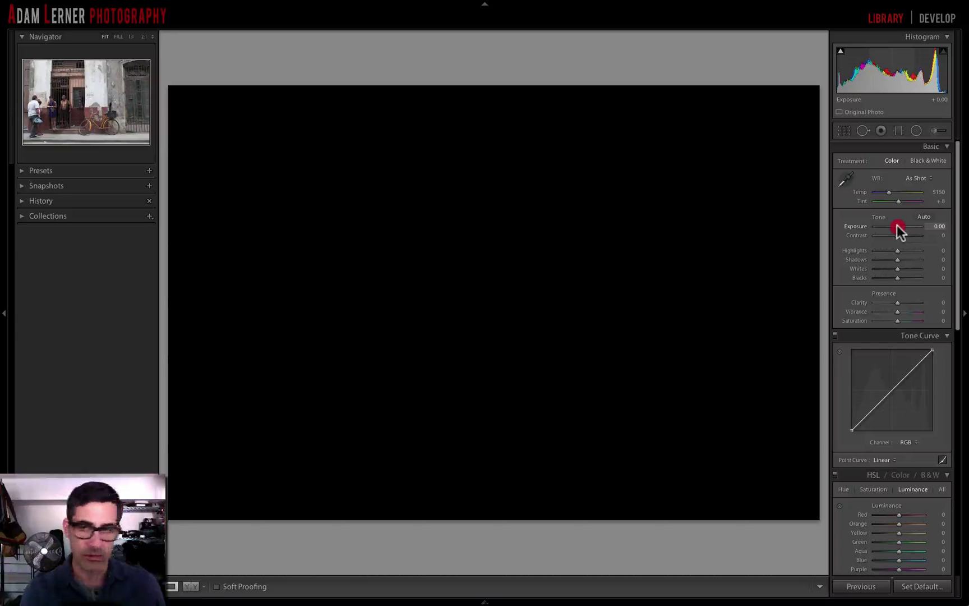
{"action": "left_click_drag", "start_coordinate": [896, 225], "coordinate": [904, 226]}
{"action": "key", "text": "alt"}
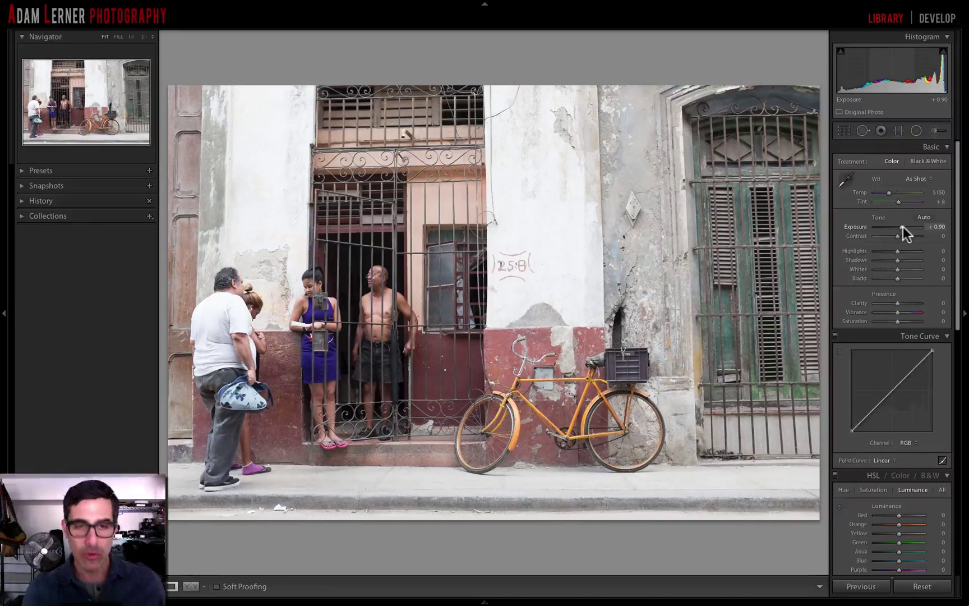
{"action": "double_click", "coordinate": [852, 225]}
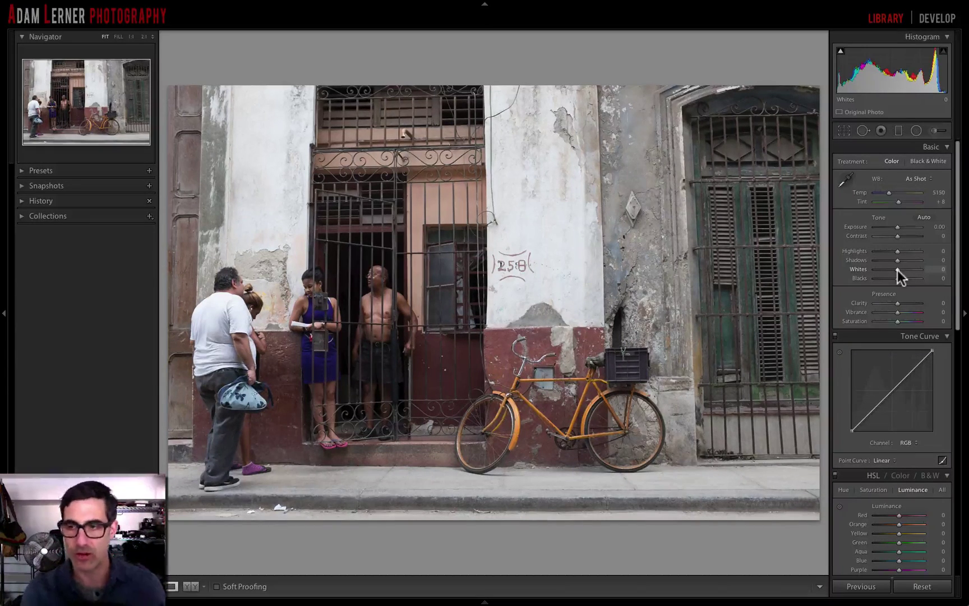
Raise Whites to +13 while previewing clipping, and compare Before/After.
{"action": "key", "text": "alt"}
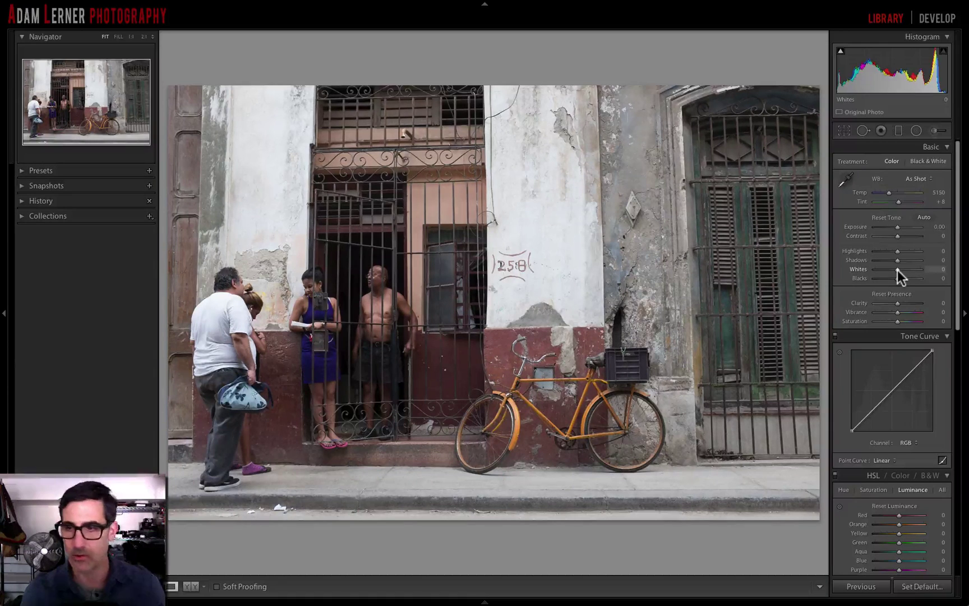
{"action": "left_click_drag", "start_coordinate": [898, 270], "coordinate": [900, 270]}
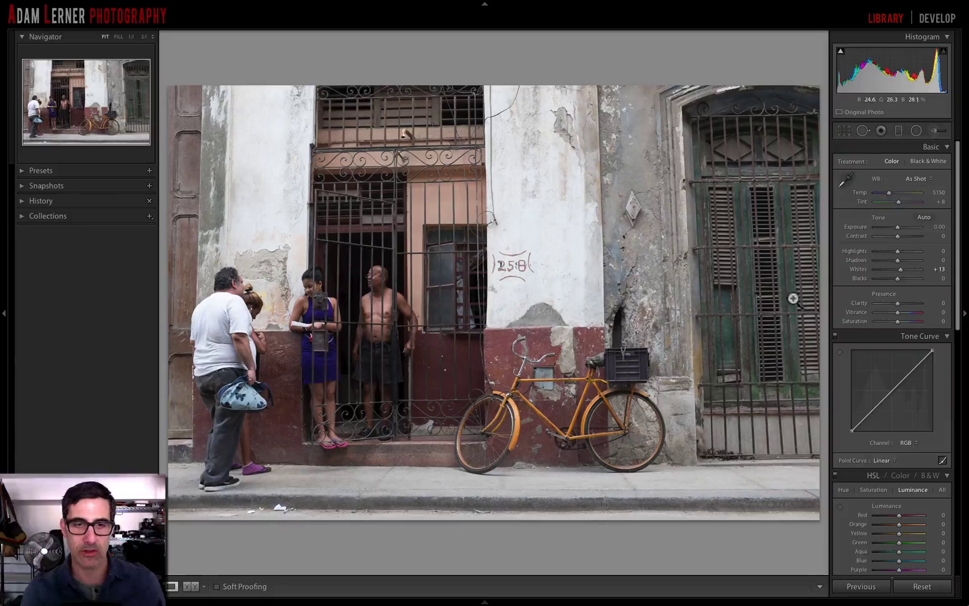
{"action": "key", "text": "backslash"}
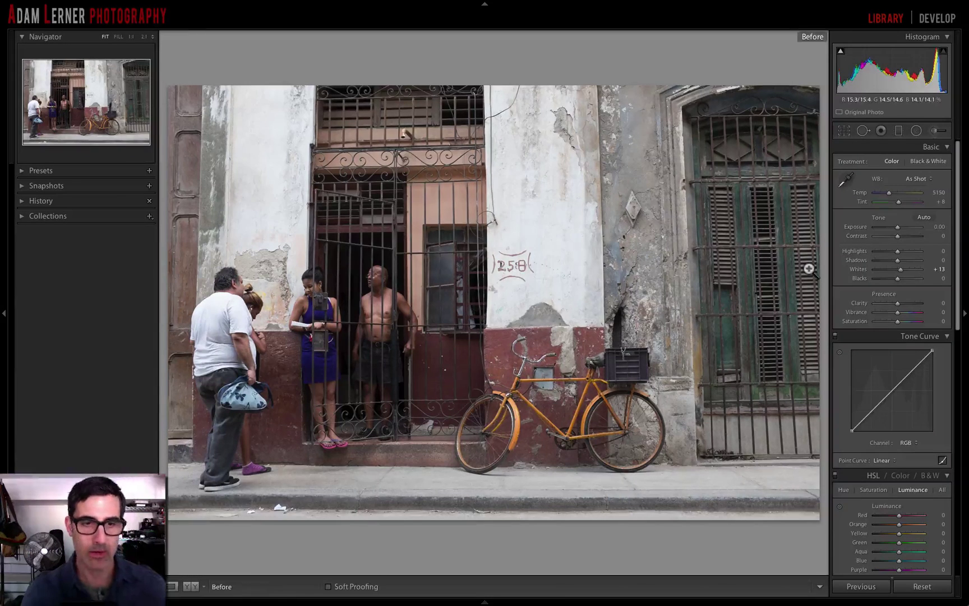
{"action": "key", "text": "backslash"}
{"action": "key", "text": "backslash"}
{"action": "key", "text": "backslash"}
{"action": "key", "text": "backslash"}
{"action": "key", "text": "backslash"}
{"action": "key", "text": "backslash"}
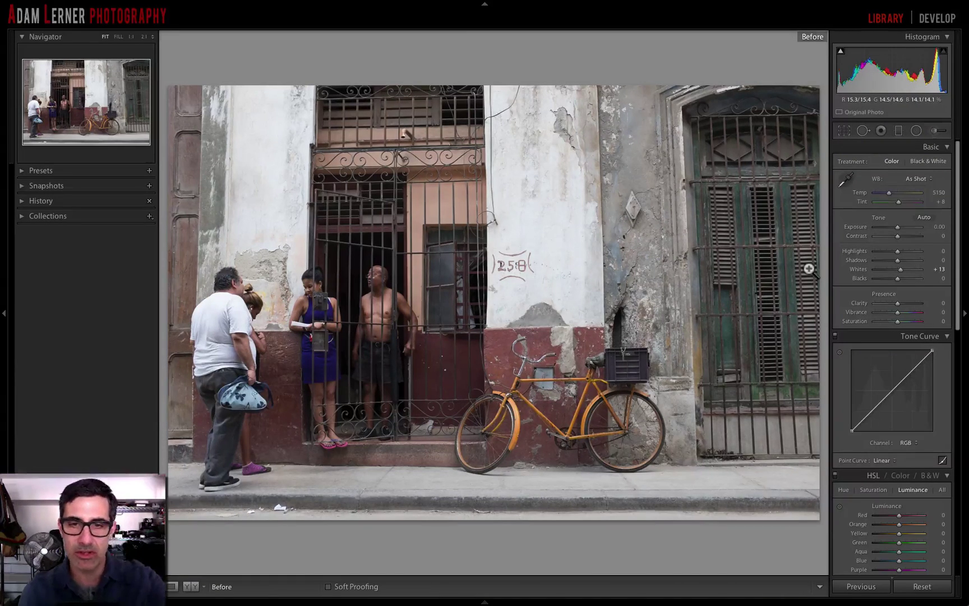
Compare Before/After at 1:1 on the wall above 258, then return to Fit view.
{"action": "left_click", "coordinate": [542, 238]}
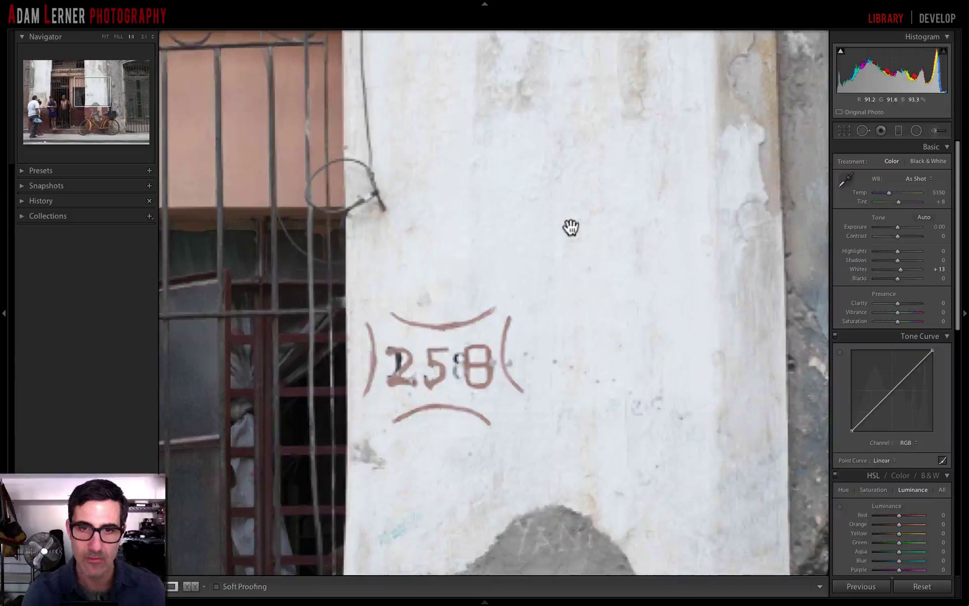
{"action": "key", "text": "backslash"}
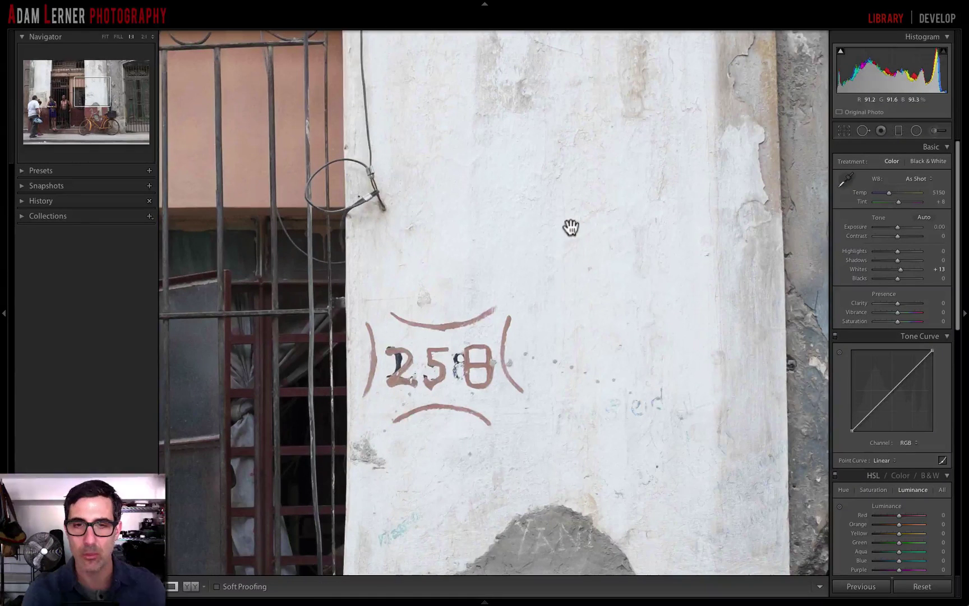
{"action": "key", "text": "backslash"}
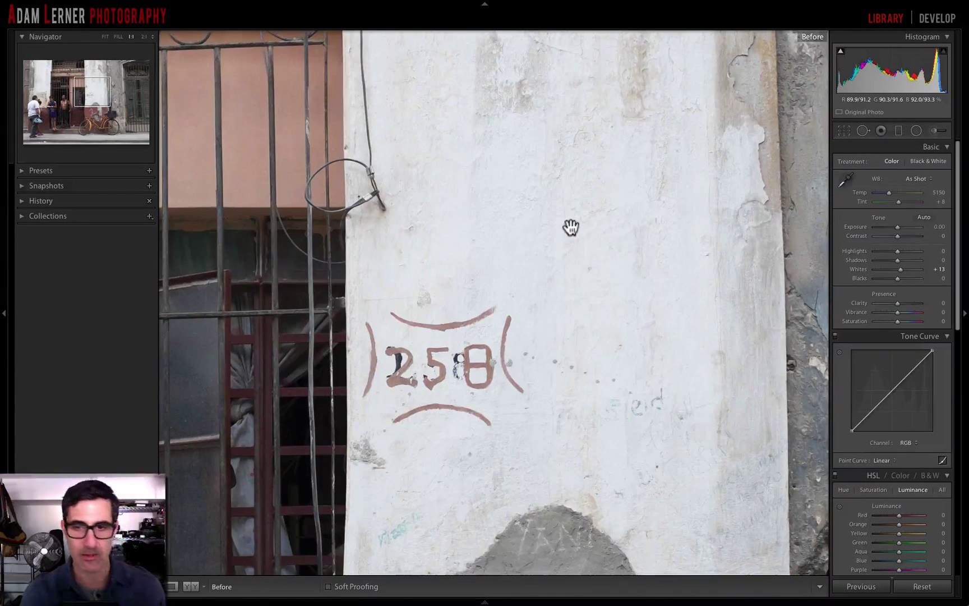
{"action": "left_click", "coordinate": [571, 228]}
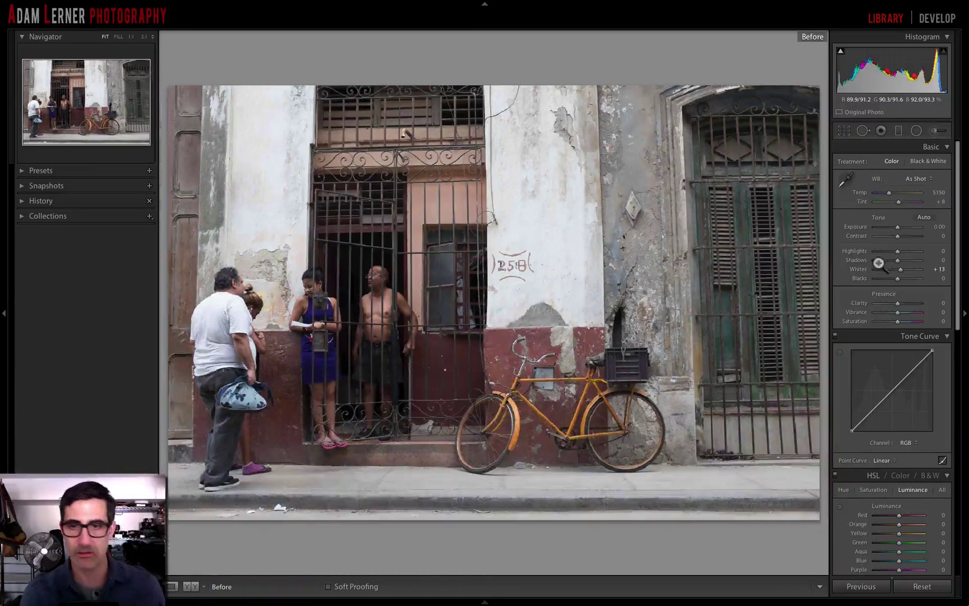
Lower Highlights to -2 and deepen Blacks to -8 while watching clipping.
{"action": "key", "text": "alt"}
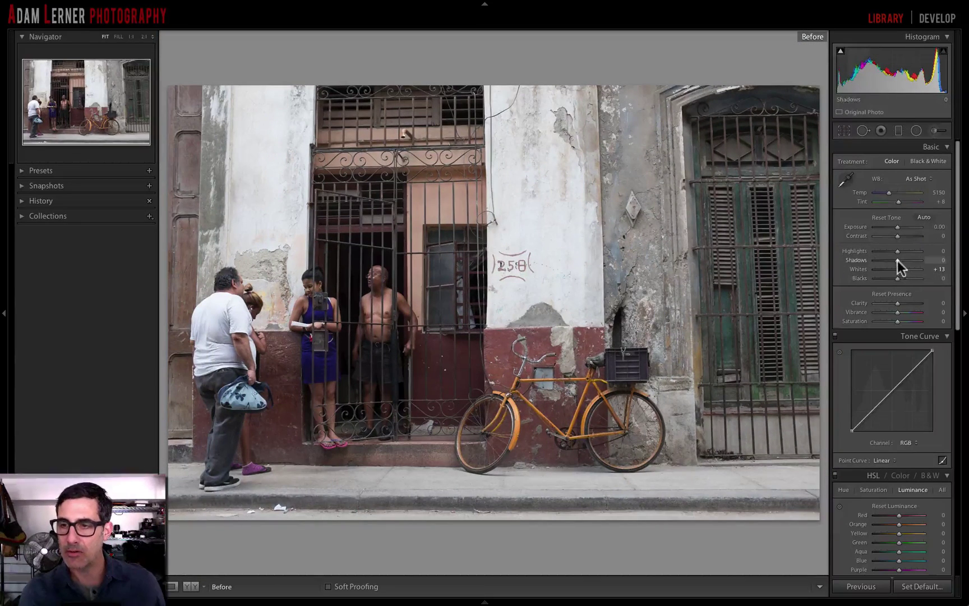
{"action": "left_click_drag", "start_coordinate": [897, 249], "coordinate": [895, 250]}
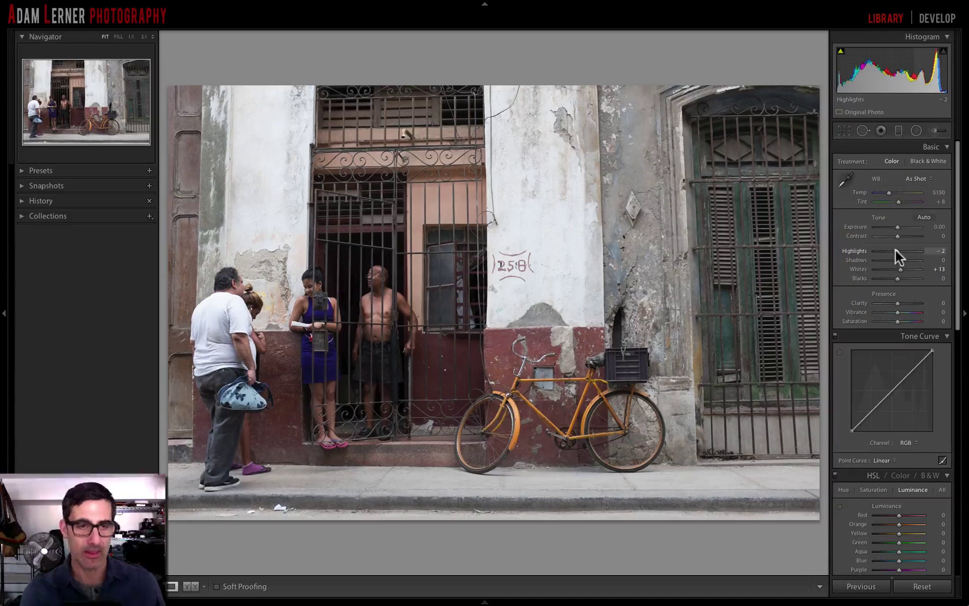
{"action": "key", "text": "alt"}
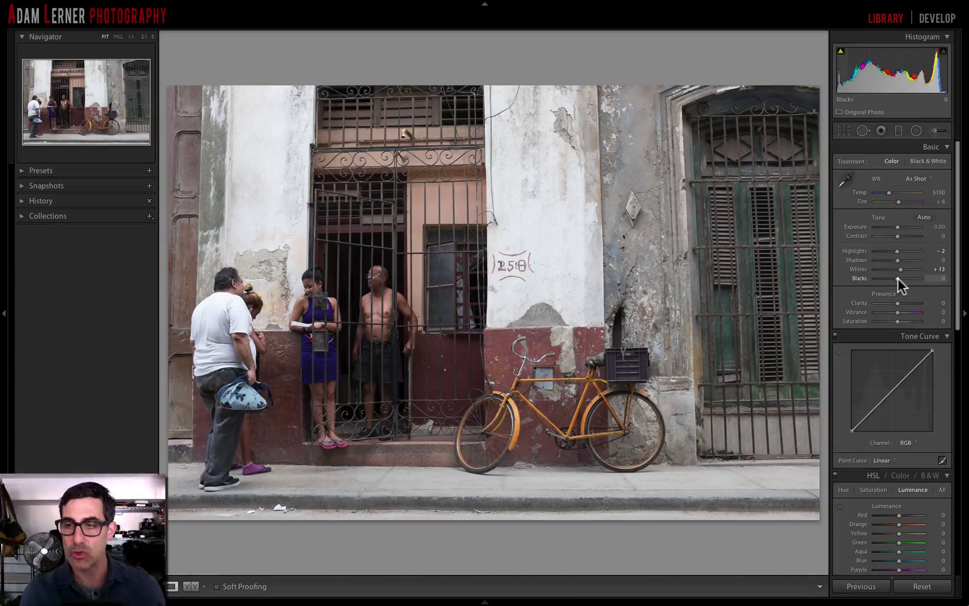
{"action": "key", "text": "alt"}
{"action": "left_click_drag", "start_coordinate": [898, 277], "coordinate": [906, 278]}
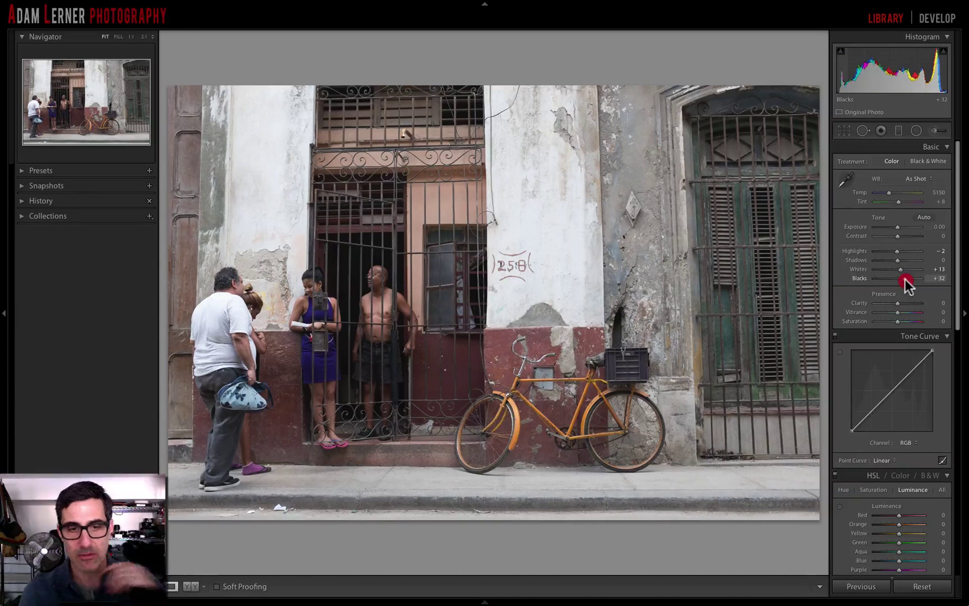
{"action": "left_click_drag", "start_coordinate": [906, 279], "coordinate": [897, 280]}
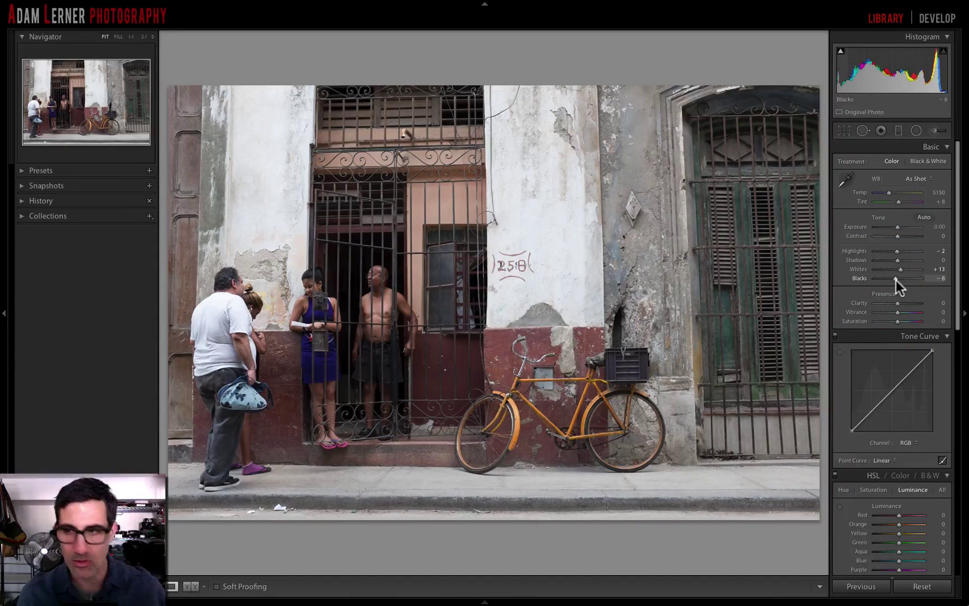
Compare the tone edits against the Before version, ending on After.
{"action": "key", "text": "backslash"}
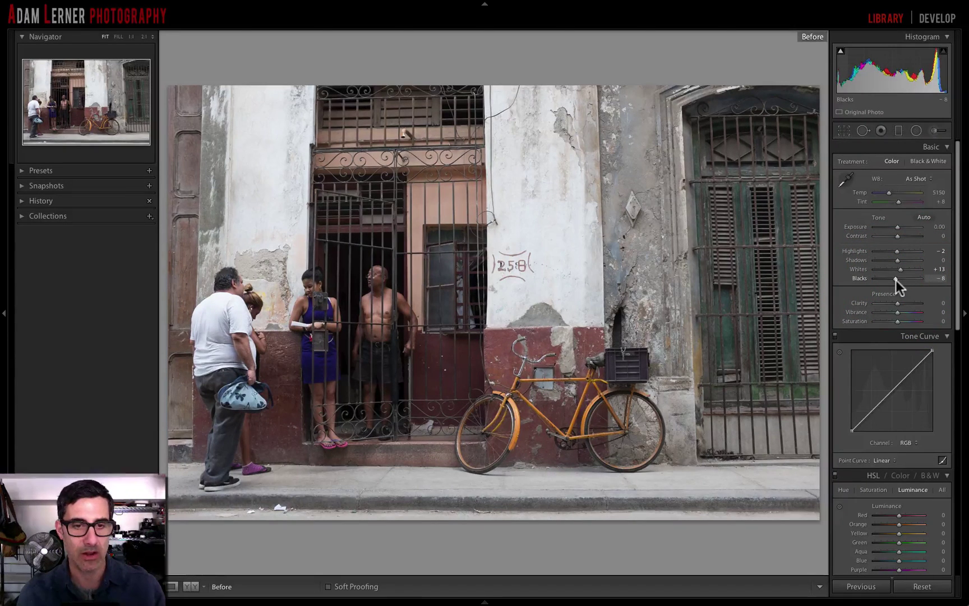
{"action": "key", "text": "backslash"}
{"action": "key", "text": "backslash"}
{"action": "key", "text": "backslash"}
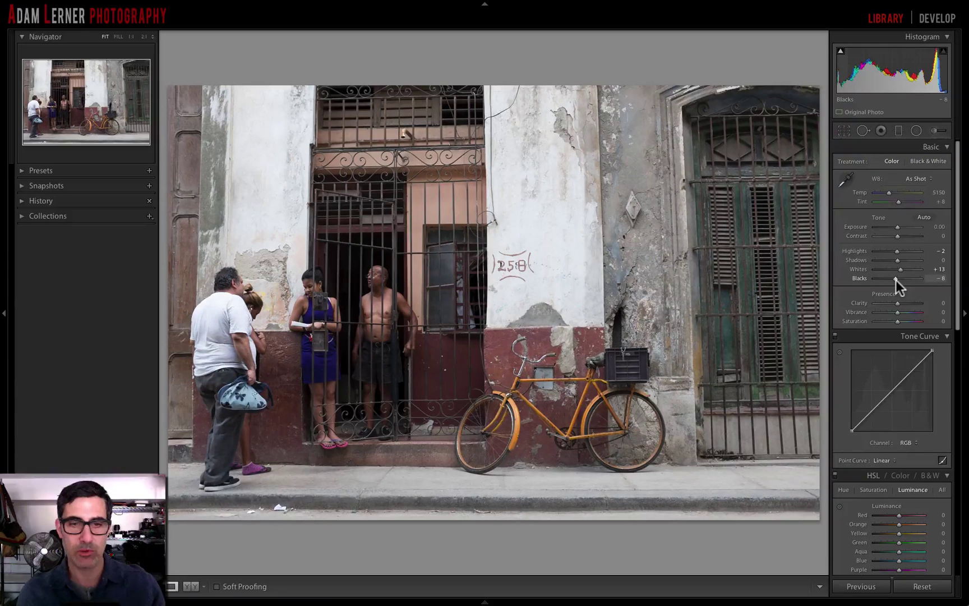
{"action": "key", "text": "alt"}
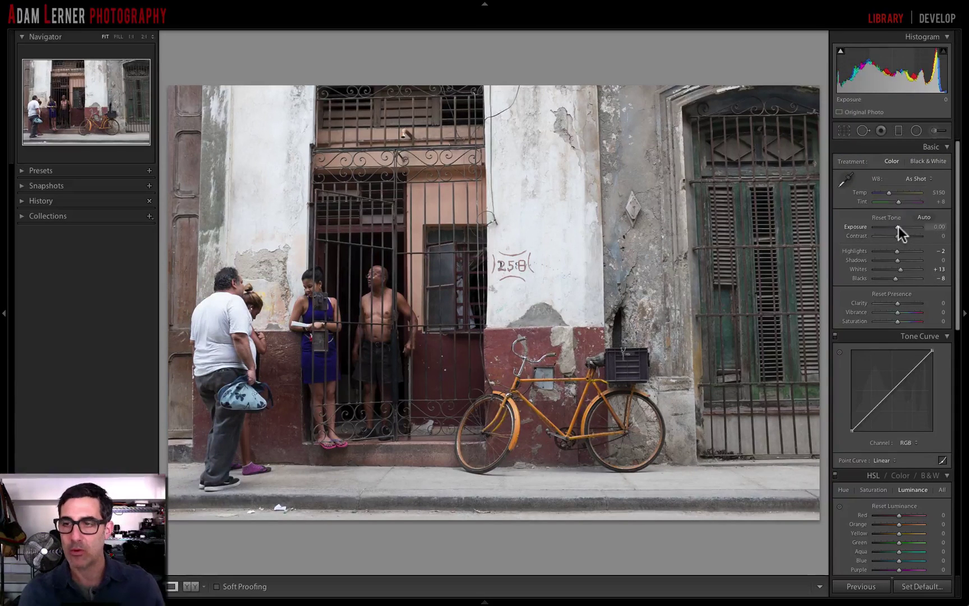
Test a brighter Exposure, reset it to 0.00, and raise Contrast to +17.
{"action": "left_click_drag", "start_coordinate": [898, 227], "coordinate": [899, 226]}
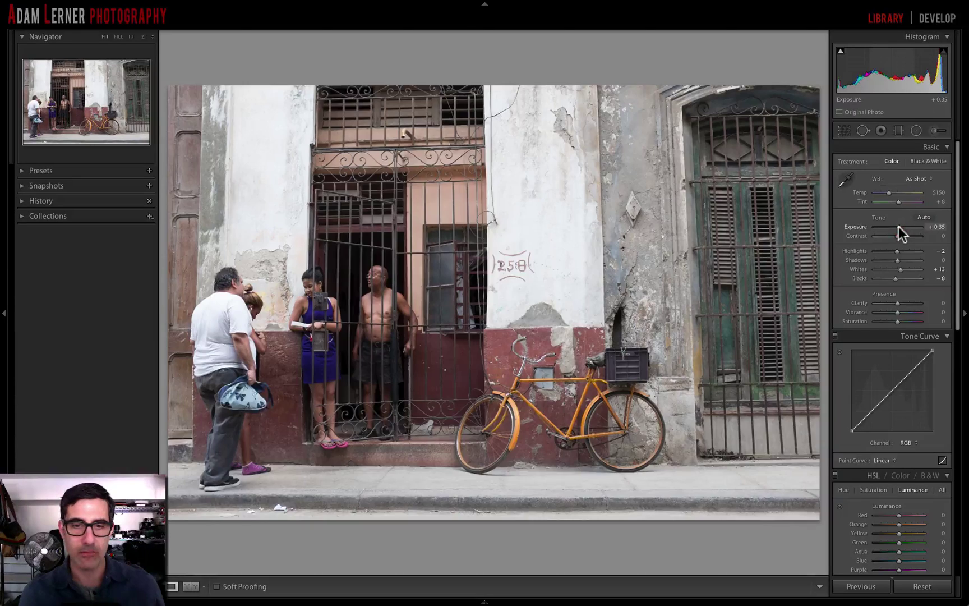
{"action": "left_click", "coordinate": [899, 226], "text": "alt"}
{"action": "double_click", "coordinate": [859, 226]}
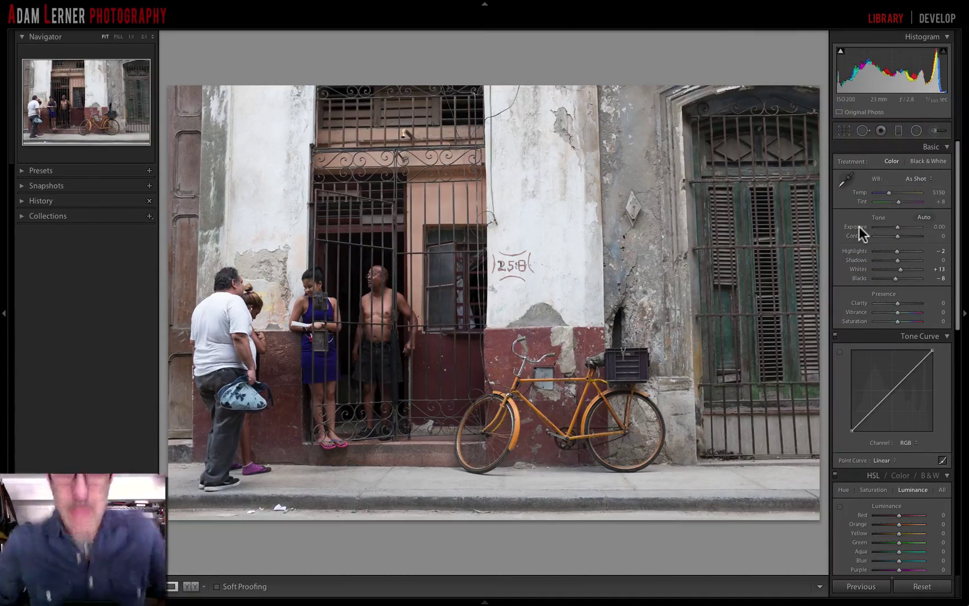
{"action": "scroll", "coordinate": [893, 235], "scroll_direction": "down", "scroll_amount": 2}
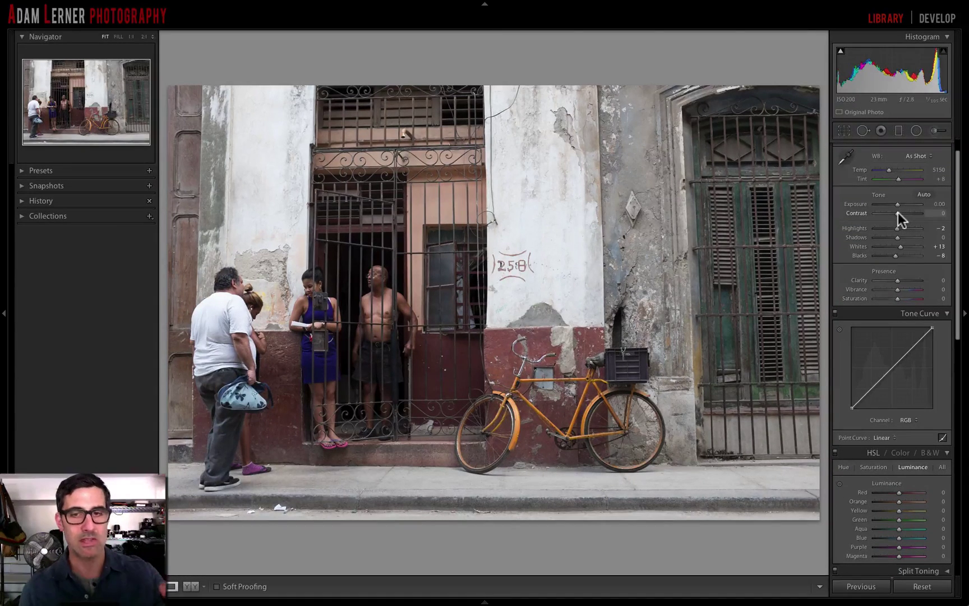
{"action": "left_click_drag", "start_coordinate": [898, 212], "coordinate": [900, 213]}
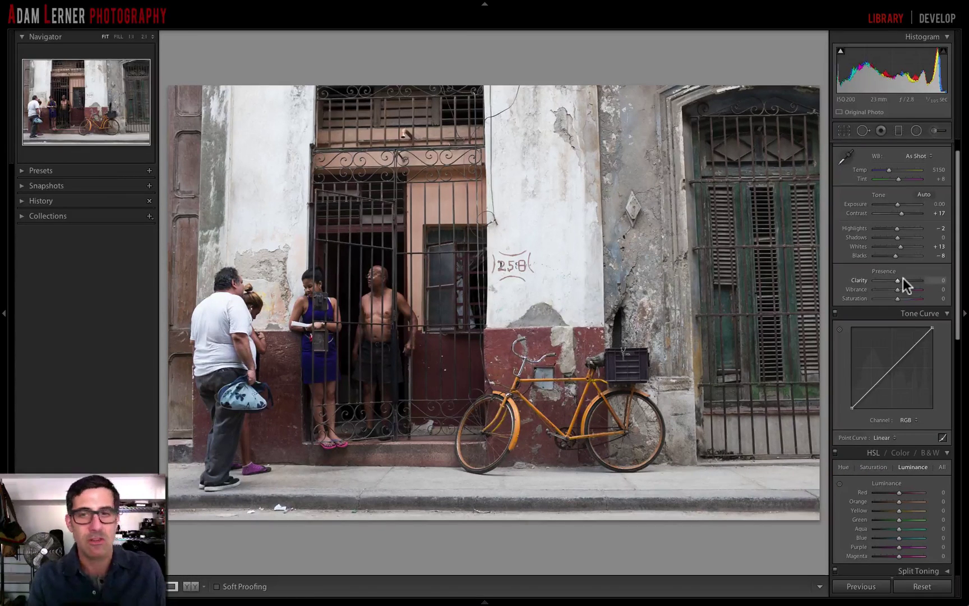
Push Clarity to +100, settle it at +25, and compare with Before.
{"action": "left_click_drag", "start_coordinate": [896, 279], "coordinate": [931, 281]}
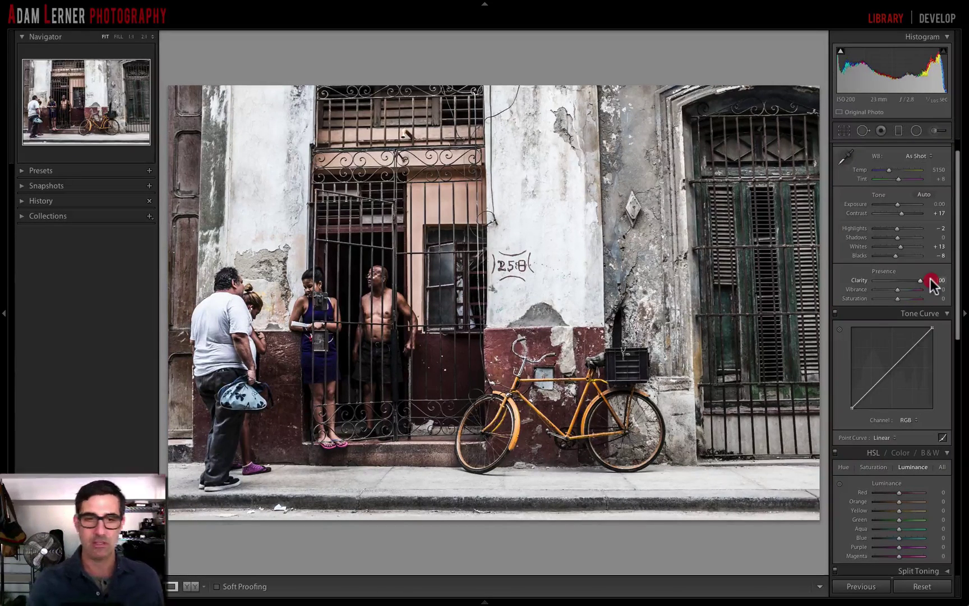
{"action": "left_click_drag", "start_coordinate": [931, 281], "coordinate": [902, 282]}
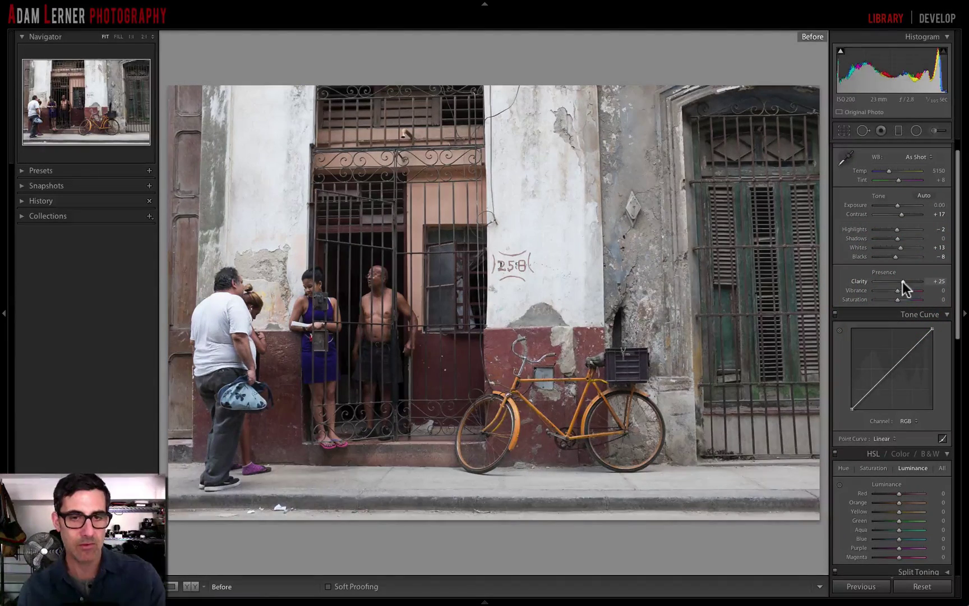
{"action": "key", "text": "backslash"}
Compare Before/After at 1:1 on the shirtless man, then return to Fit view.
{"action": "left_click", "coordinate": [375, 279]}
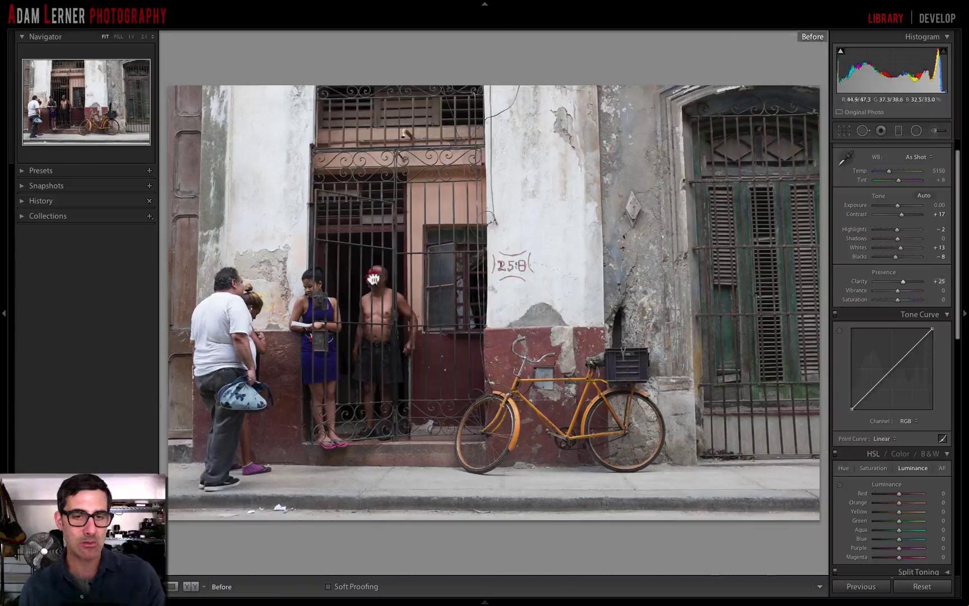
{"action": "key", "text": "backslash"}
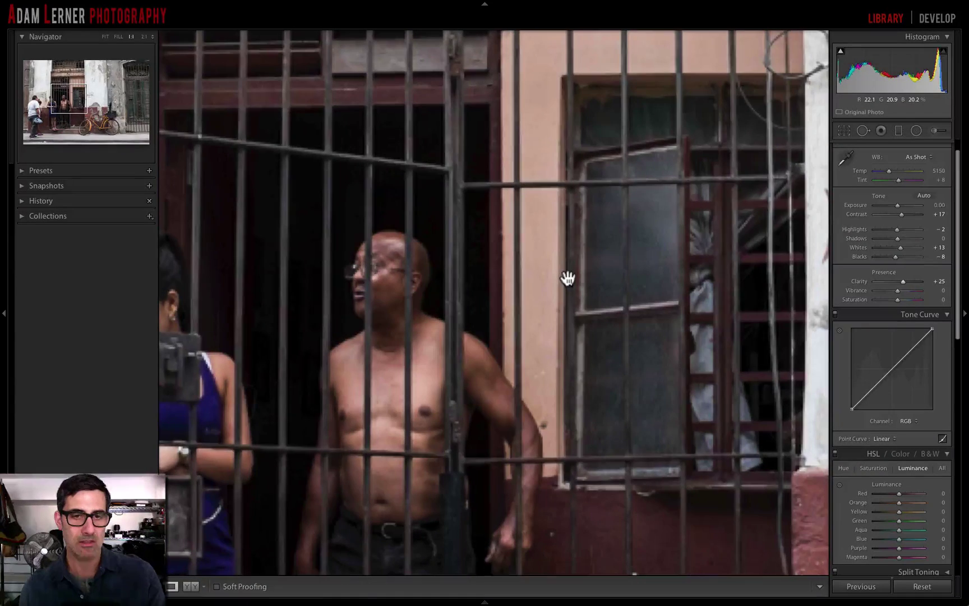
{"action": "key", "text": "backslash"}
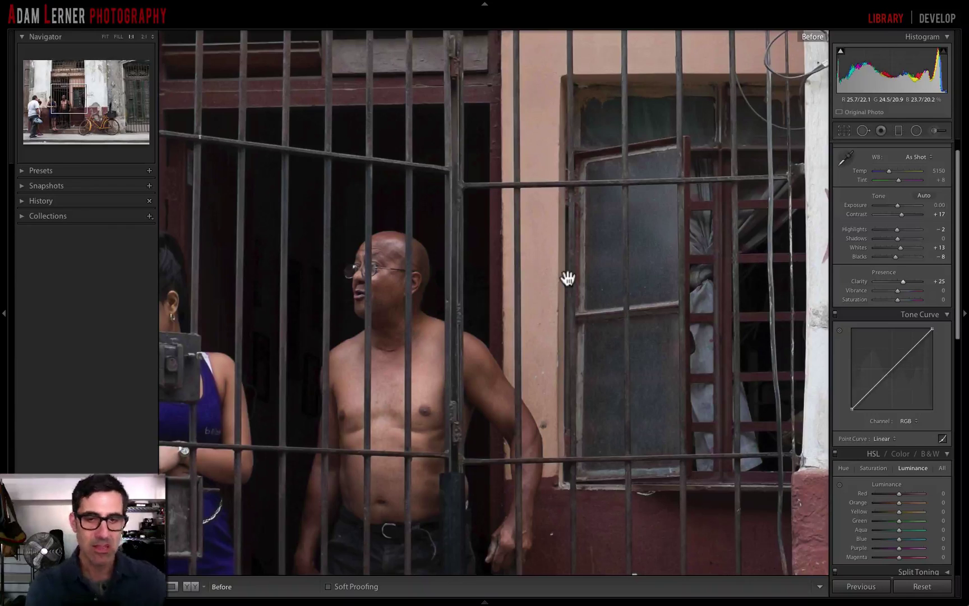
{"action": "left_click", "coordinate": [568, 278]}
{"action": "left_click", "coordinate": [569, 279]}
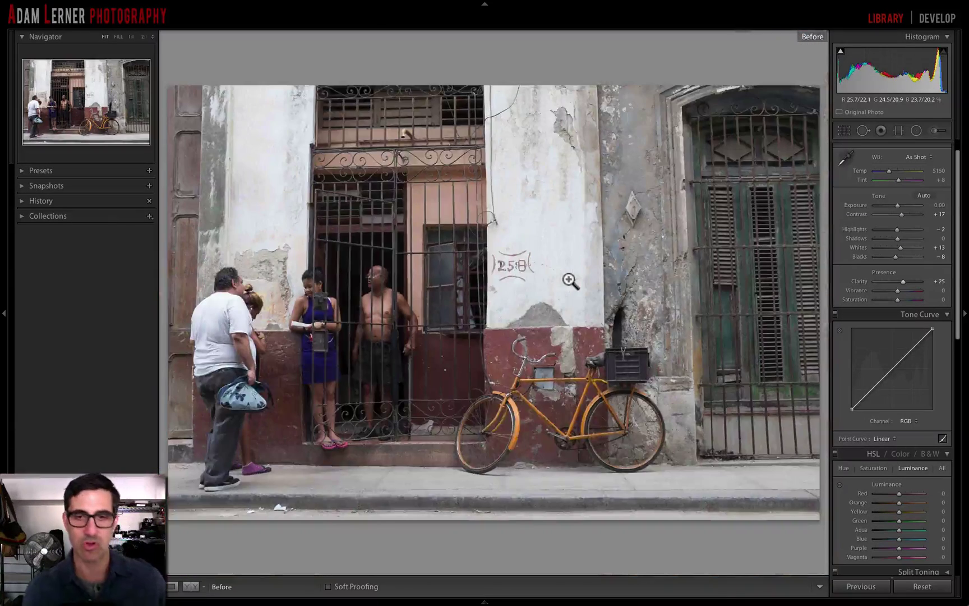
{"action": "key", "text": "alt"}
Set Exposure to -0.10 and Shadows to +14 while previewing clipping.
{"action": "left_click_drag", "start_coordinate": [897, 205], "coordinate": [896, 205]}
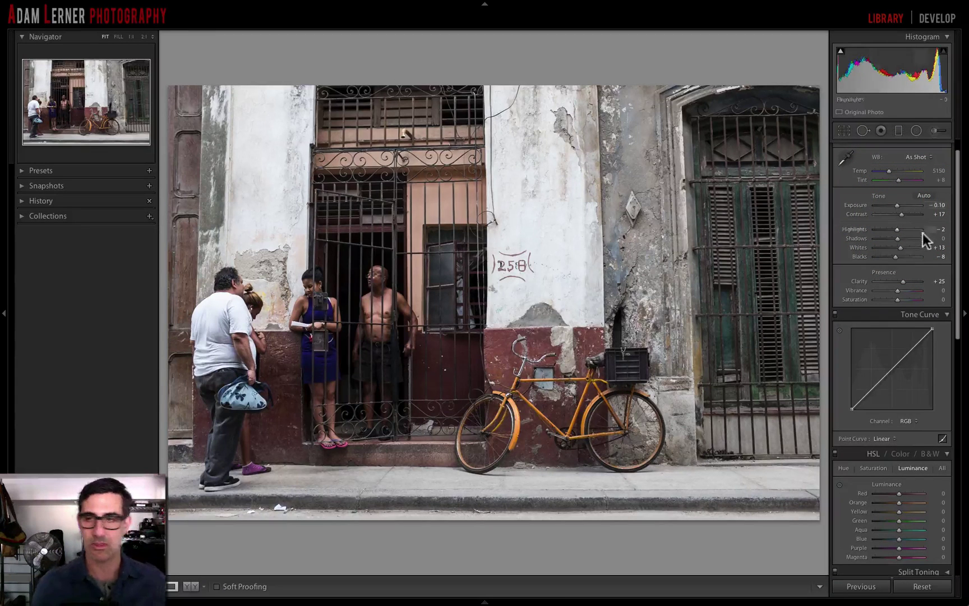
{"action": "key", "text": "alt"}
{"action": "mouse_move", "coordinate": [898, 237]}
{"action": "left_mouse_down"}
{"action": "mouse_move", "coordinate": [911, 236]}
{"action": "mouse_move", "coordinate": [892, 238]}
{"action": "left_mouse_up"}
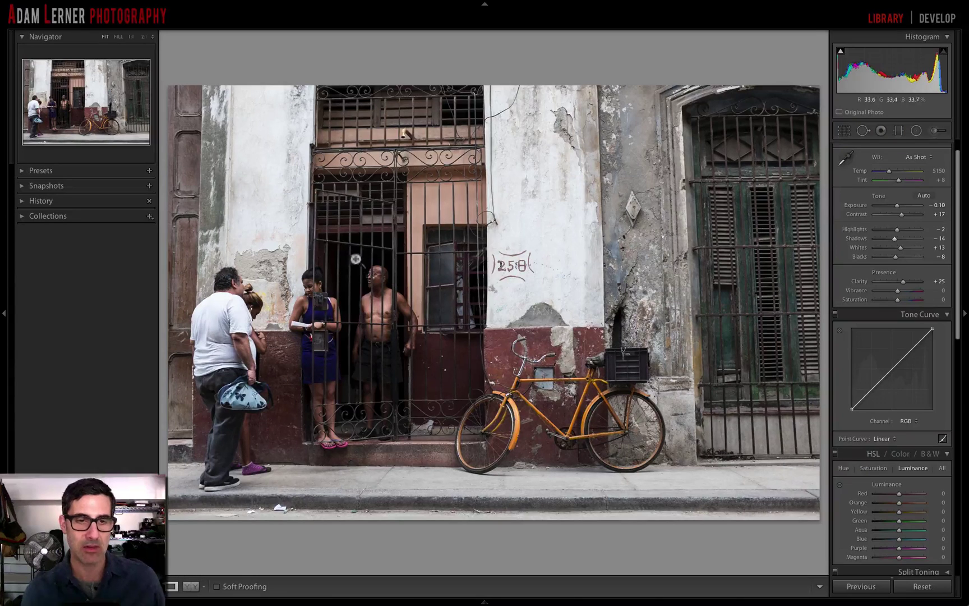